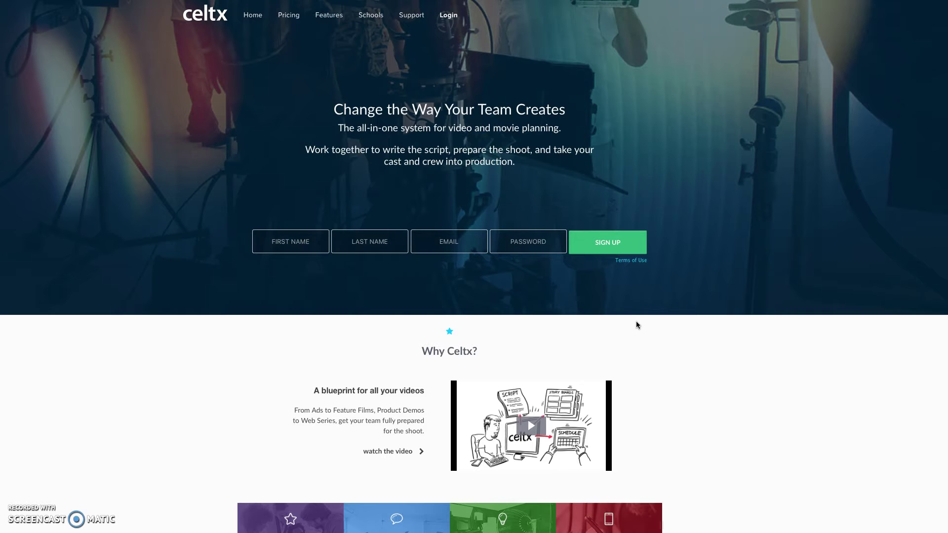
# Step: Open My Studio's Projects list showing The Silverbacks and the Wizard of Oz sample
pyautogui.scroll(-3, 635, 325)
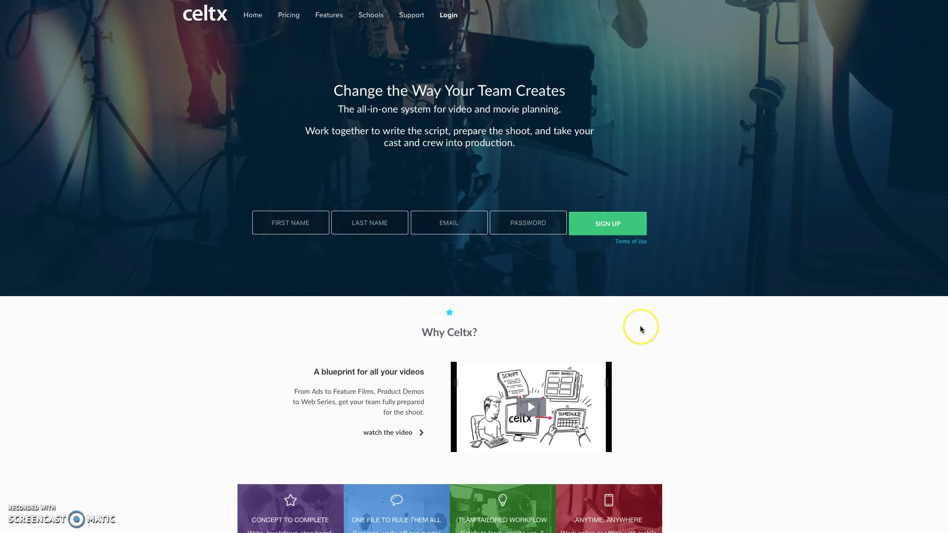
pyautogui.scroll(-4, 640, 326)
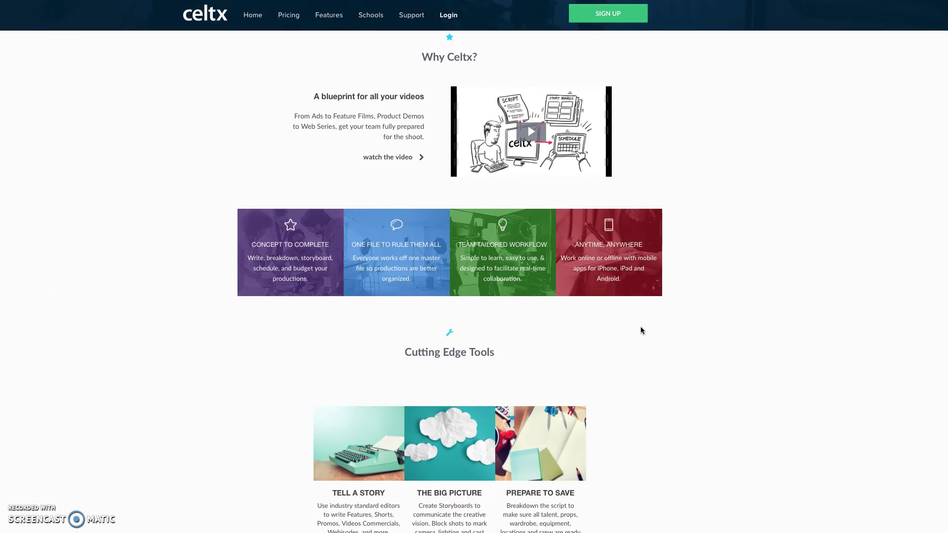
pyautogui.scroll(-2, 643, 328)
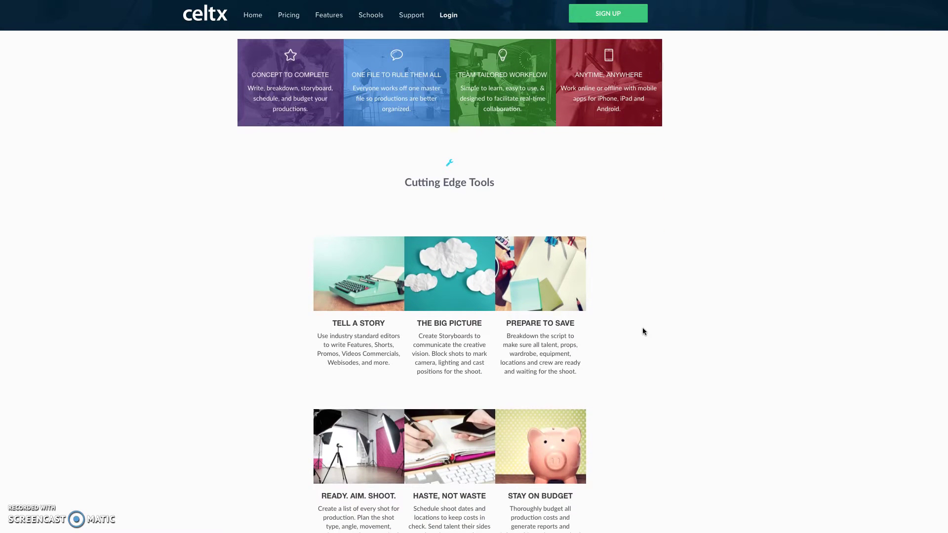
pyautogui.scroll(-1, 643, 328)
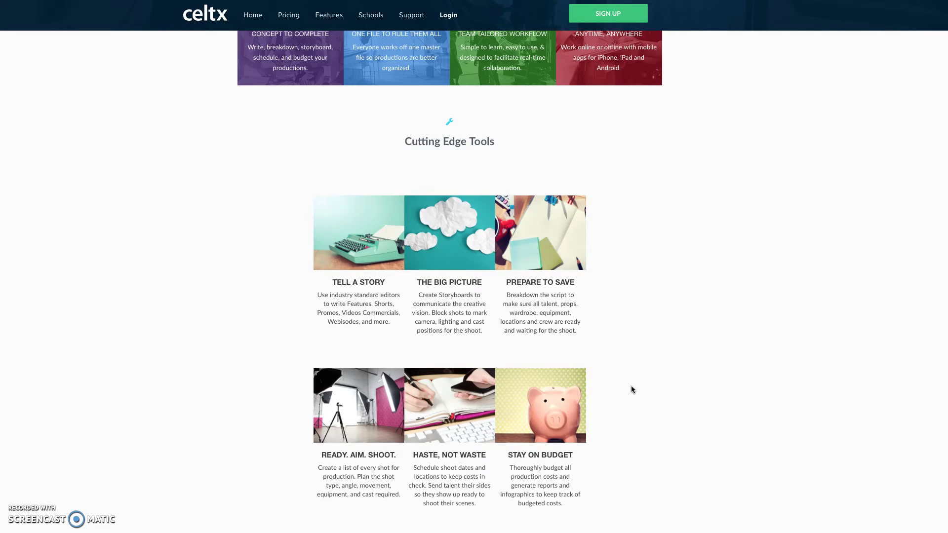
pyautogui.scroll(6, 632, 389)
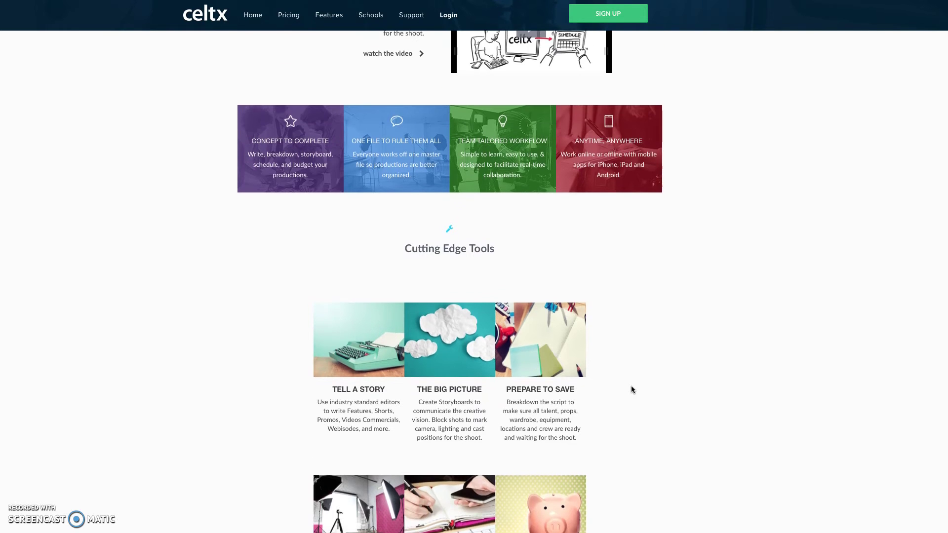
pyautogui.scroll(4, 631, 389)
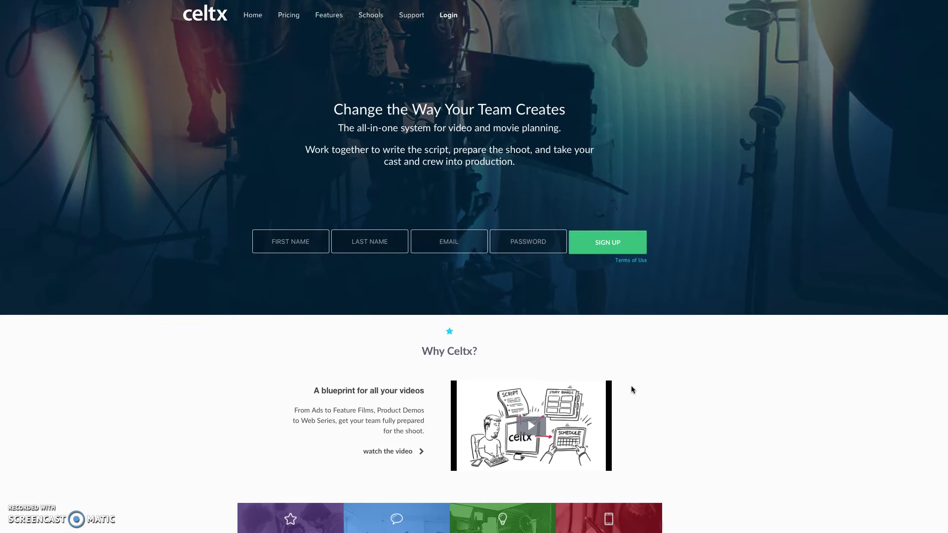
pyautogui.click(106, 521)
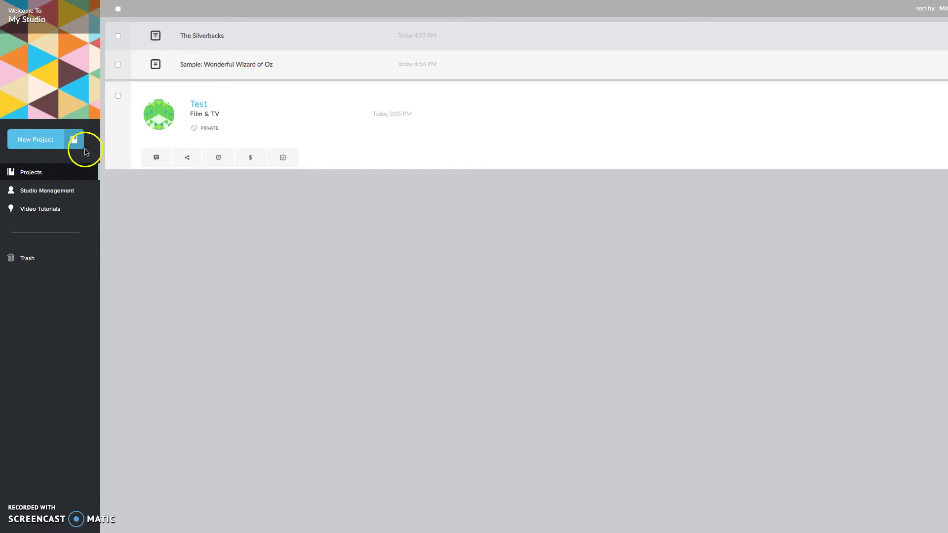
# Step: Create a new Film & TV project titled 'Test_Project', reviewing its Share With options
pyautogui.click(46, 141)
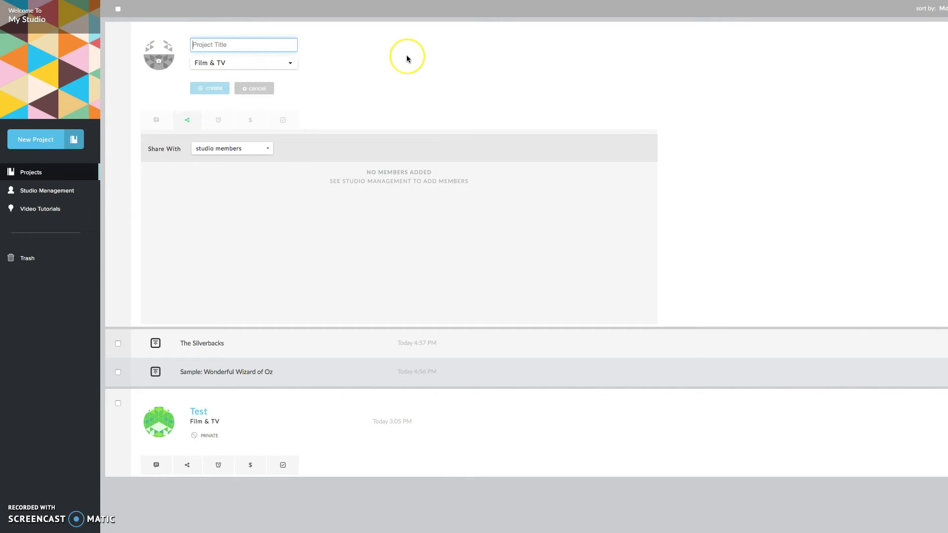
pyautogui.write('T')
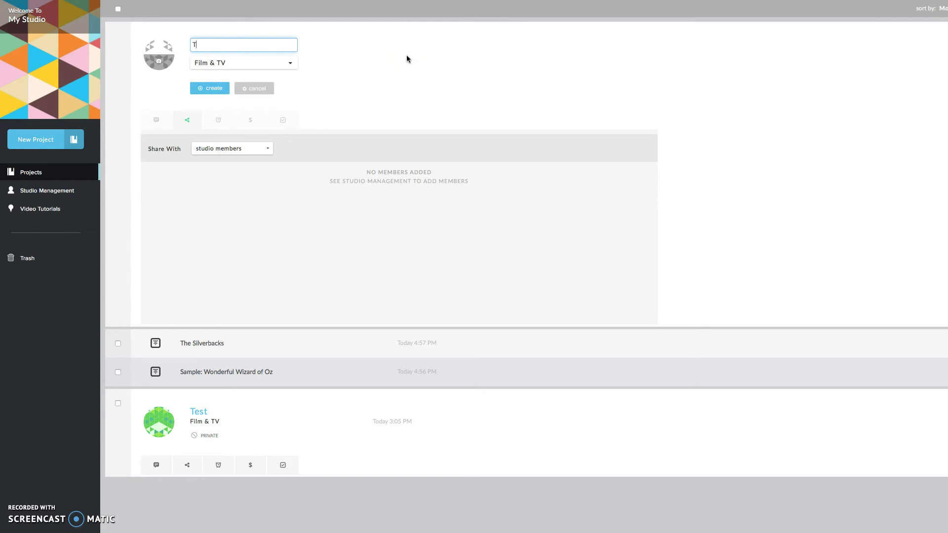
pyautogui.write('est_Project')
pyautogui.click(209, 88)
pyautogui.click(260, 150)
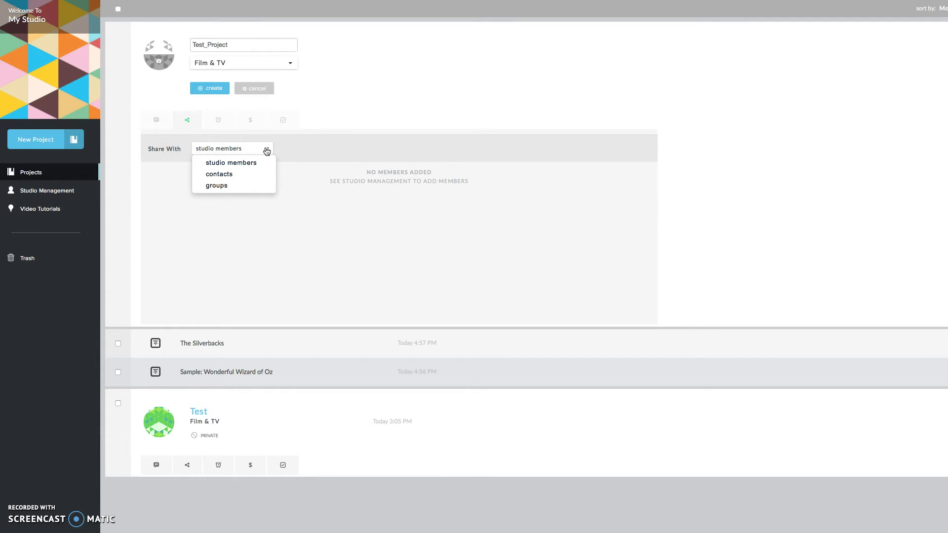
pyautogui.click(267, 151)
pyautogui.click(219, 88)
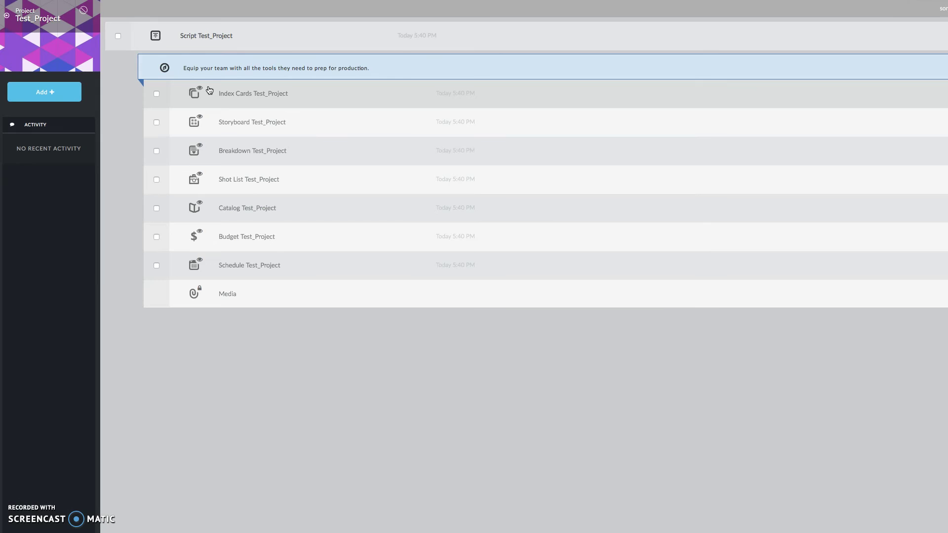
# Step: Open the Test_Project script and place the caret on its blank first line
pyautogui.click(180, 7)
pyautogui.click(203, 44)
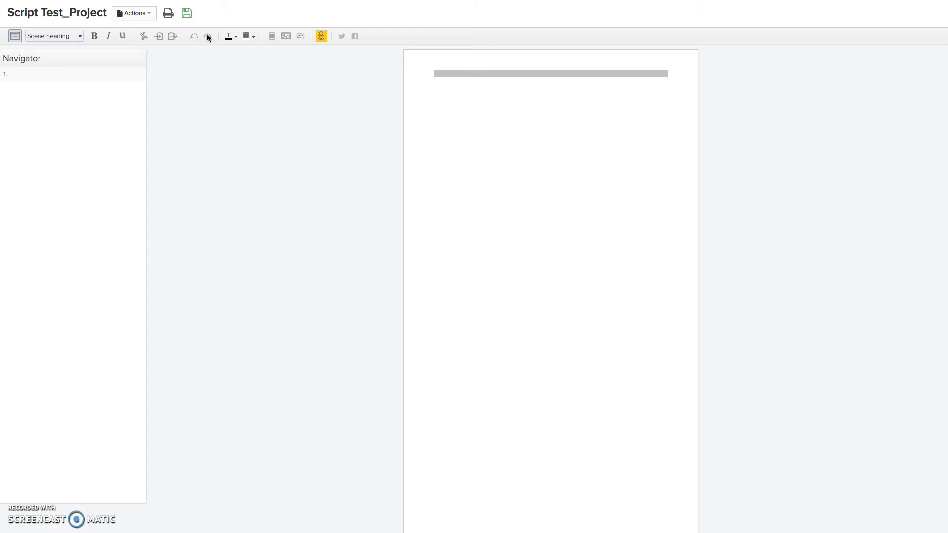
pyautogui.click(247, 109)
pyautogui.click(93, 429)
pyautogui.click(334, 405)
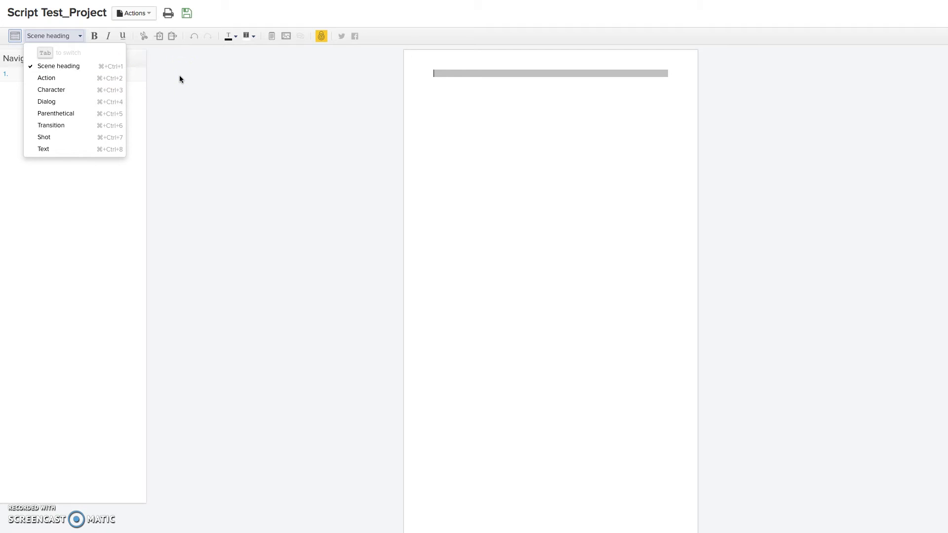
# Step: Enter 'EXT. SCHOOL - DAY' as a Scene heading on the first line
pyautogui.click(74, 67)
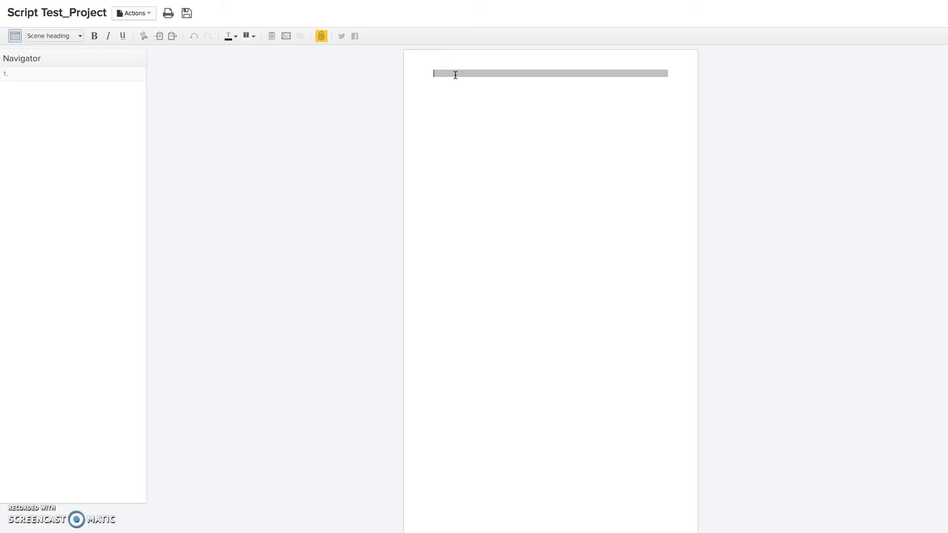
pyautogui.write('EXT. SCHOOL - DAY')
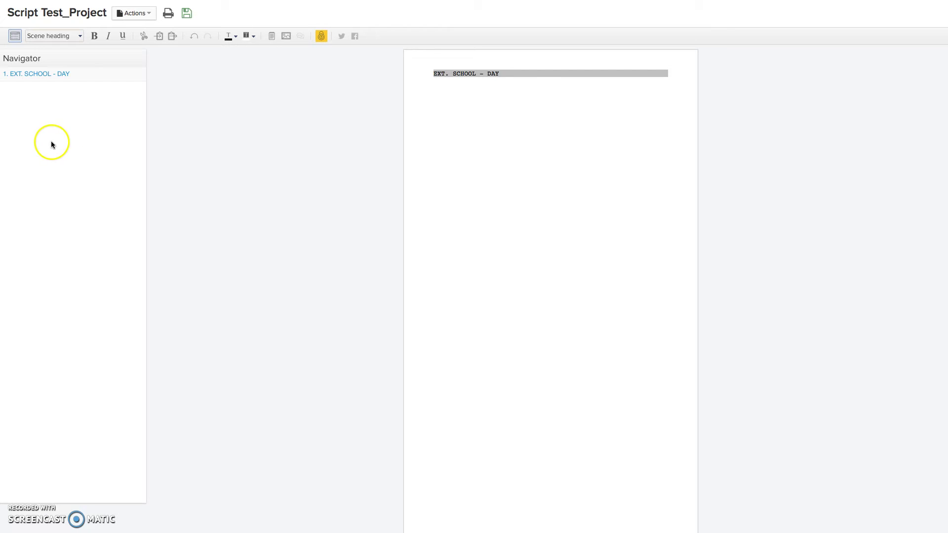
# Step: Add the action line 'Kids getting off of busses.' below the scene heading
pyautogui.press('Return')
pyautogui.write('Kids getting off of')
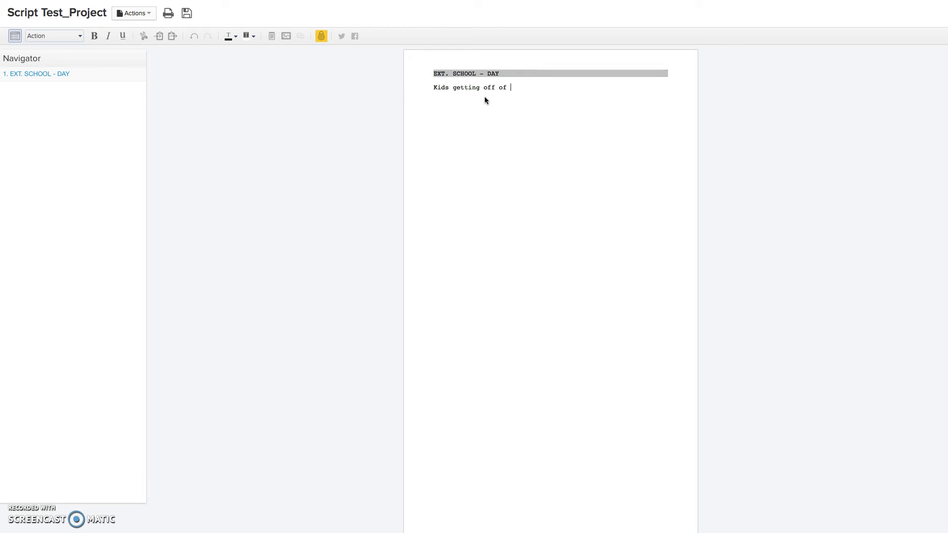
pyautogui.write('busses.')
# Step: Add a Character line reading 'TEACHER' under the action
pyautogui.click(79, 36)
pyautogui.click(72, 91)
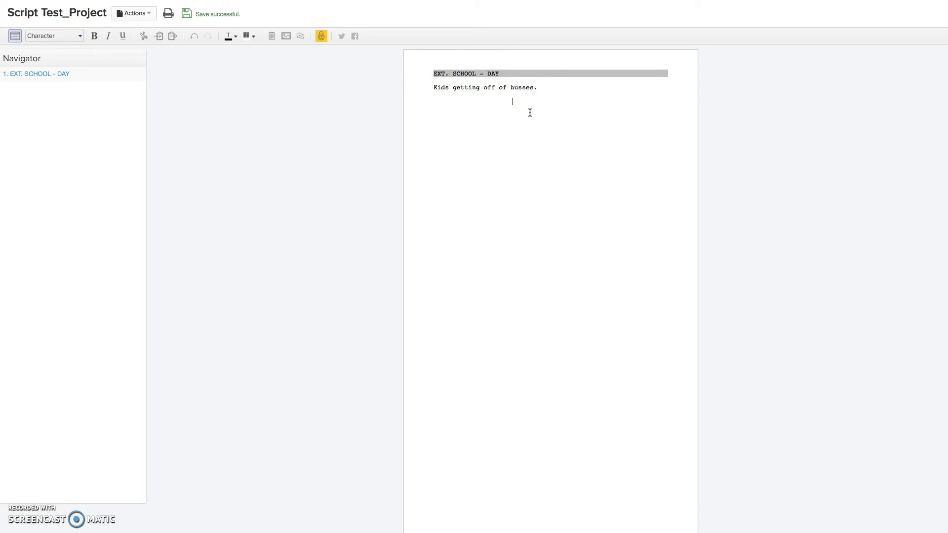
pyautogui.write('TEACHER')
pyautogui.click(544, 112)
# Step: Write the teacher's dialogue 'Goodmoring kids, welcome to school'
pyautogui.press('Return')
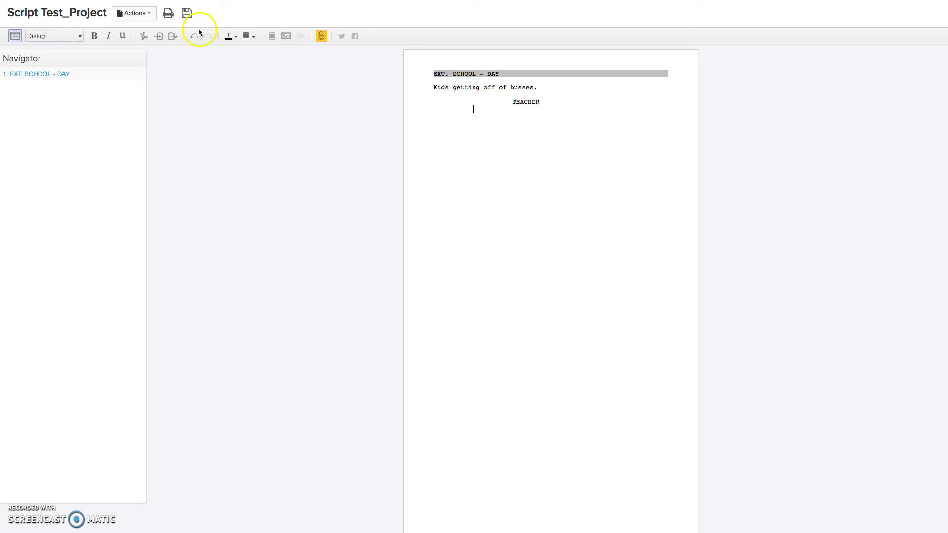
pyautogui.click(523, 121)
pyautogui.write('Goodmoring kids, w')
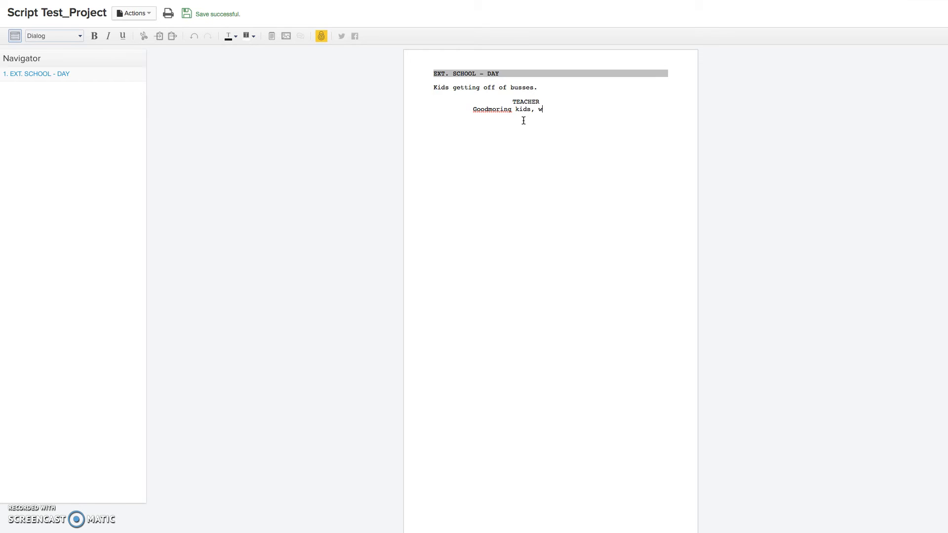
pyautogui.write('elcome to school.')
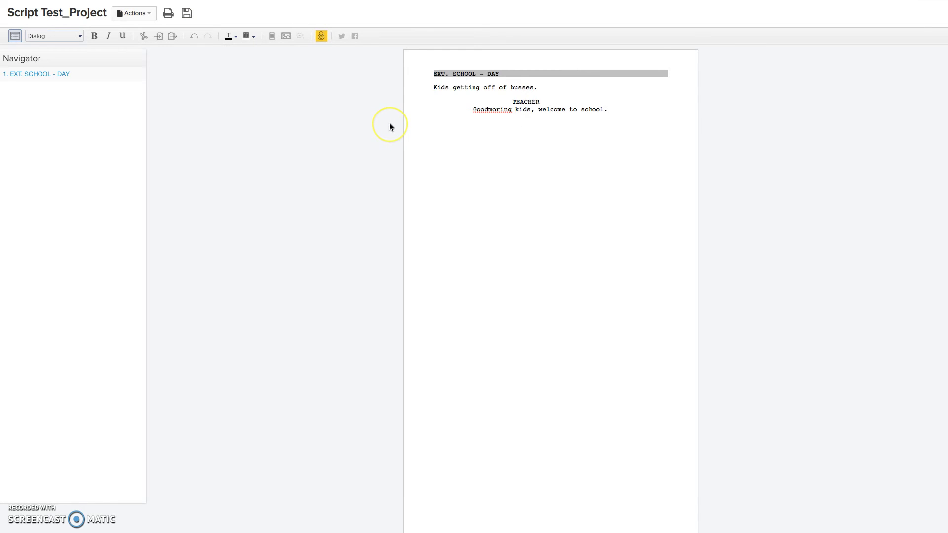
# Step: Add a KID character replying 'Hello Mr. Beno'
pyautogui.press('Return')
pyautogui.write('KID')
pyautogui.press('Return')
pyautogui.write('Hello Mr. Beno')
pyautogui.press('Return')
# Step: Browse the Wizard of Oz sample from EXT.RIPPLING BROOK.DAY back to EXT.FOREST.DAY
pyautogui.click(214, 298)
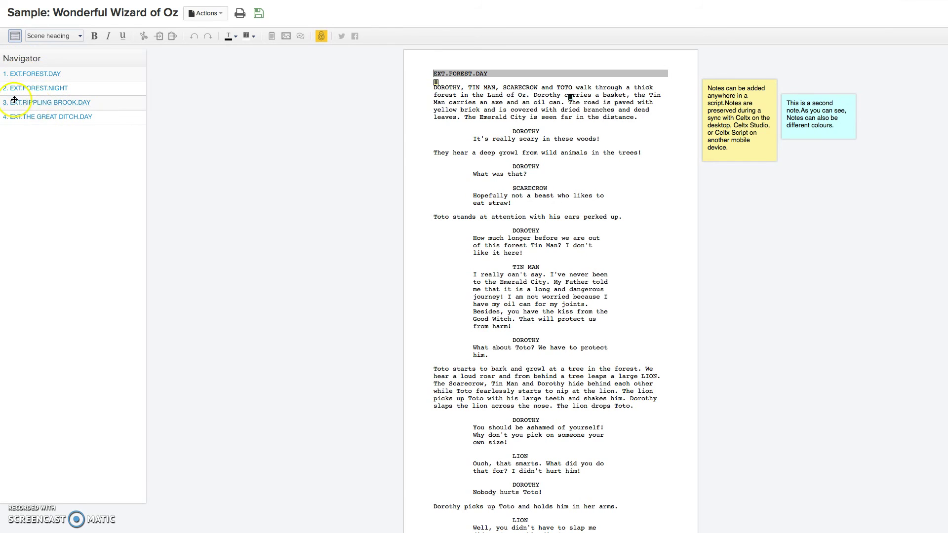
pyautogui.click(46, 105)
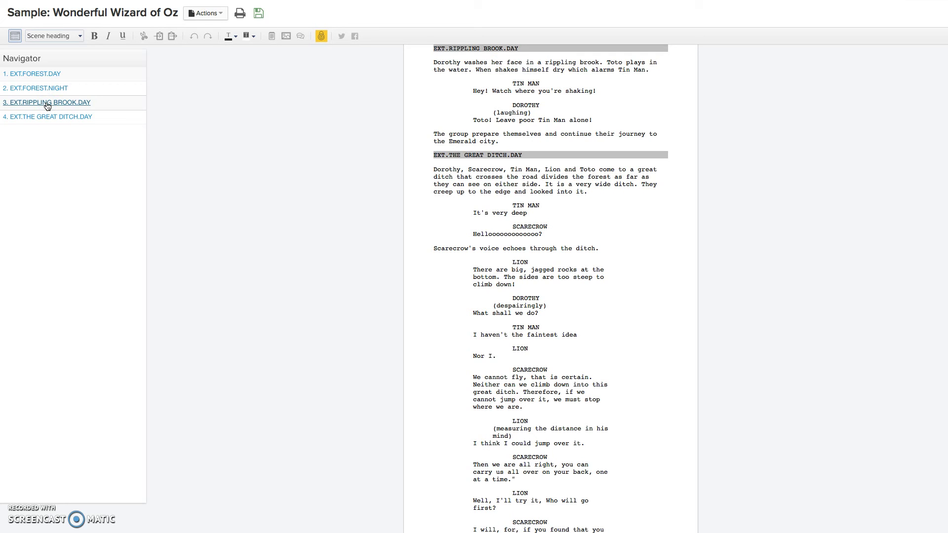
pyautogui.scroll(-15, 274, 171)
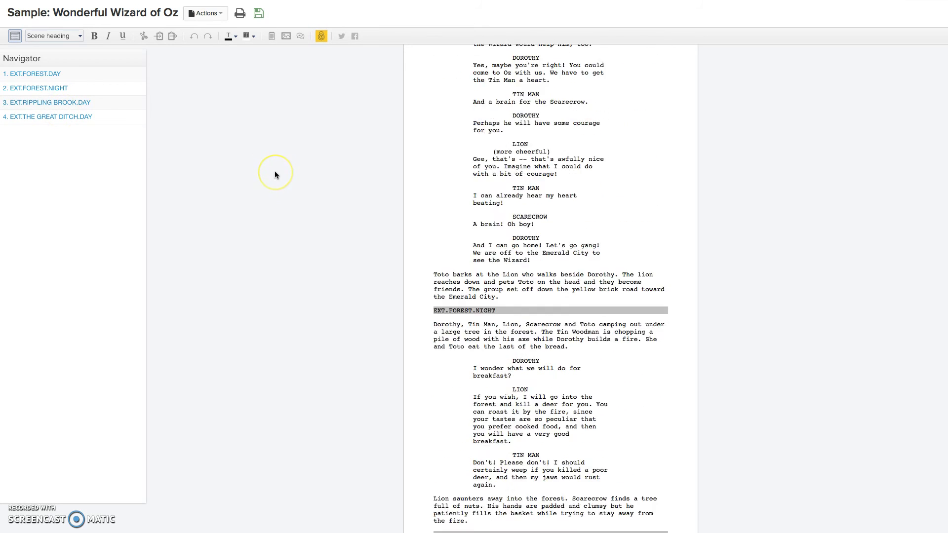
pyautogui.scroll(10, 275, 171)
pyautogui.scroll(-10, 275, 171)
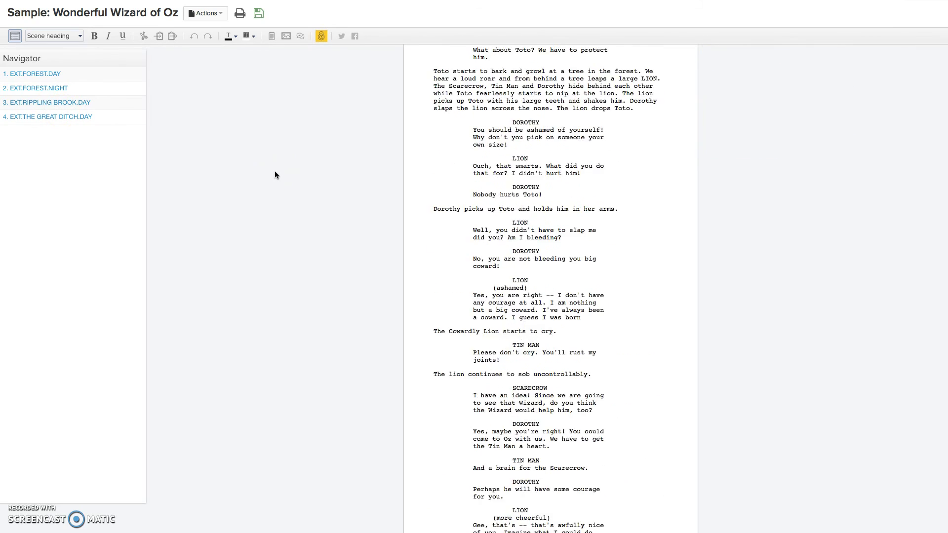
pyautogui.scroll(-2, 275, 171)
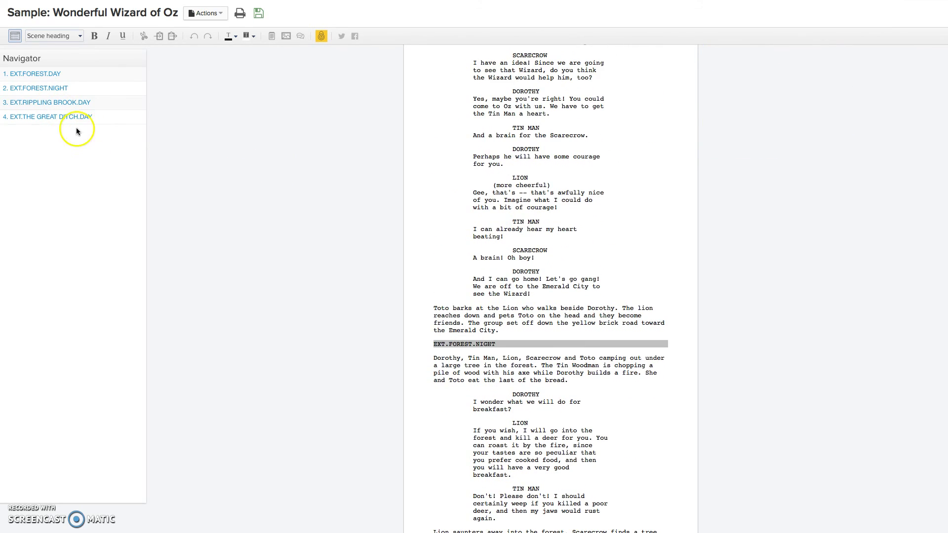
pyautogui.click(38, 75)
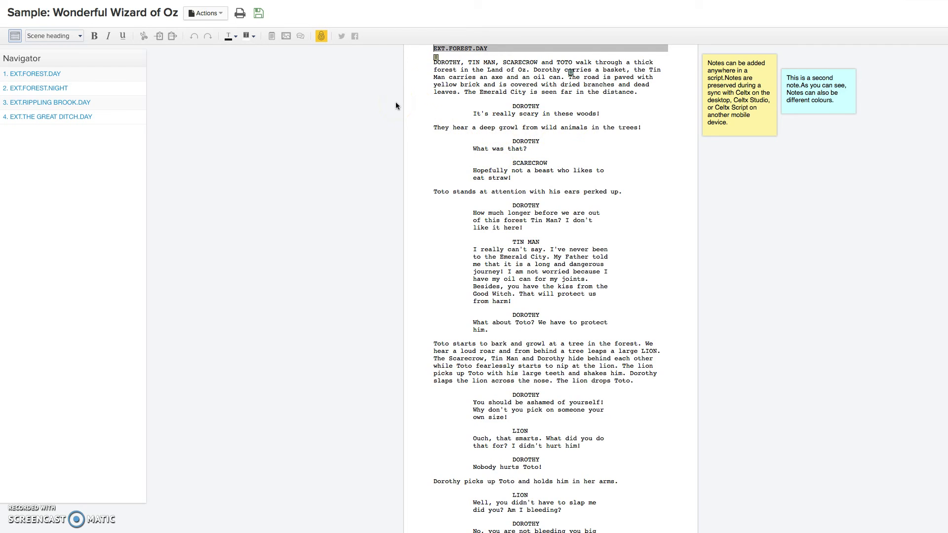
pyautogui.click(435, 58)
pyautogui.click(221, 18)
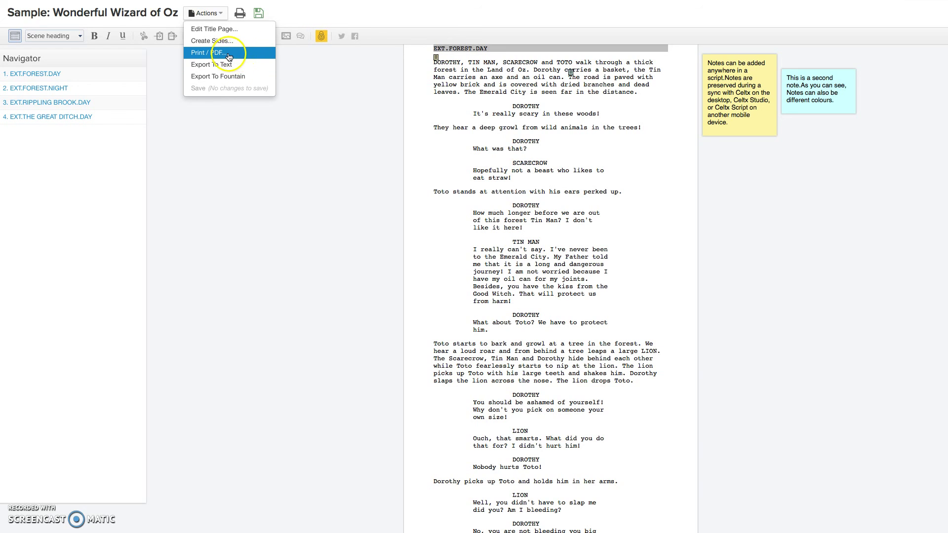
pyautogui.click(217, 12)
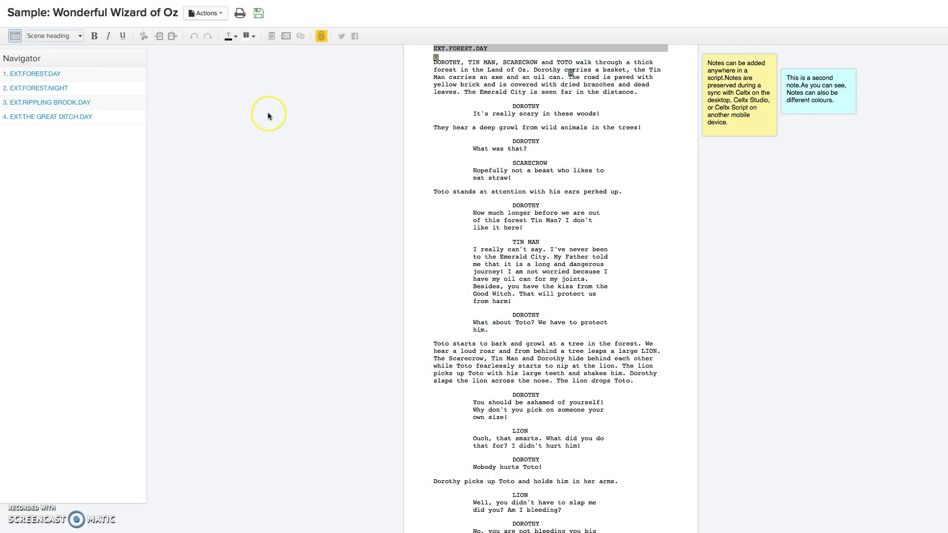